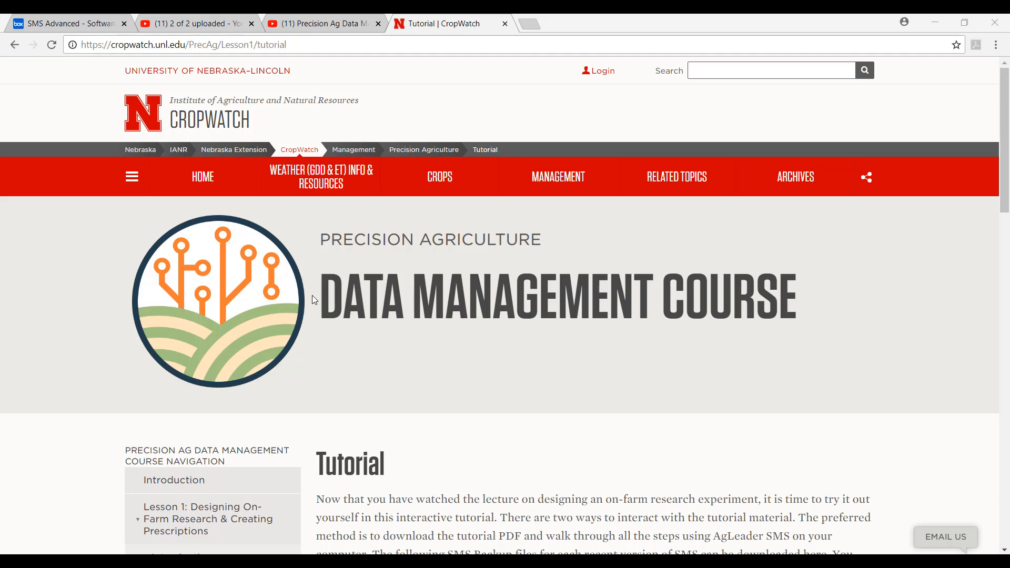
- Open the Lesson 1 Tutorial page and download the SMS backup file for version 18.5
{"action": "scroll", "coordinate": [317, 348], "scroll_direction": "down", "scroll_amount": 5}
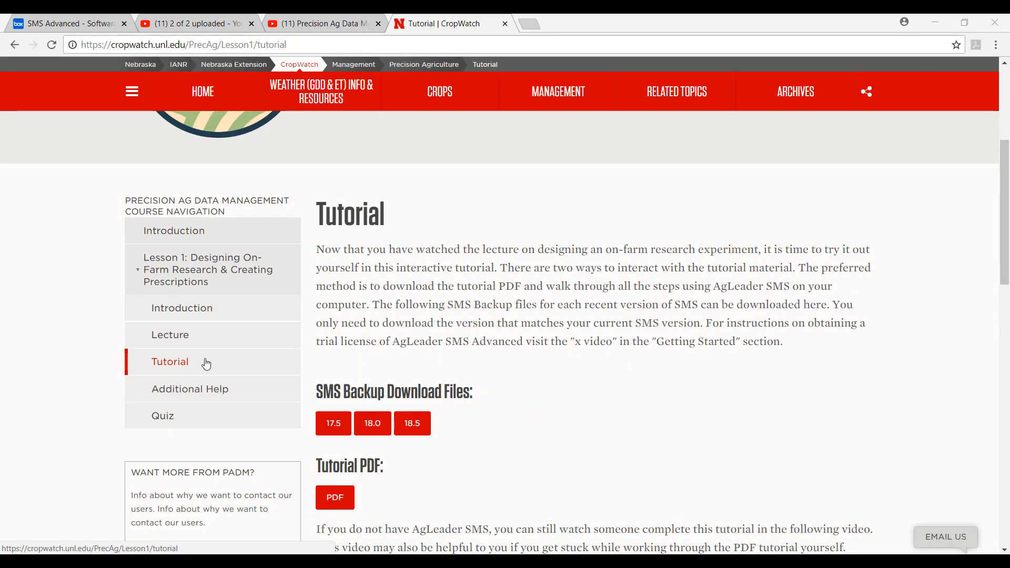
{"action": "left_click", "coordinate": [190, 366]}
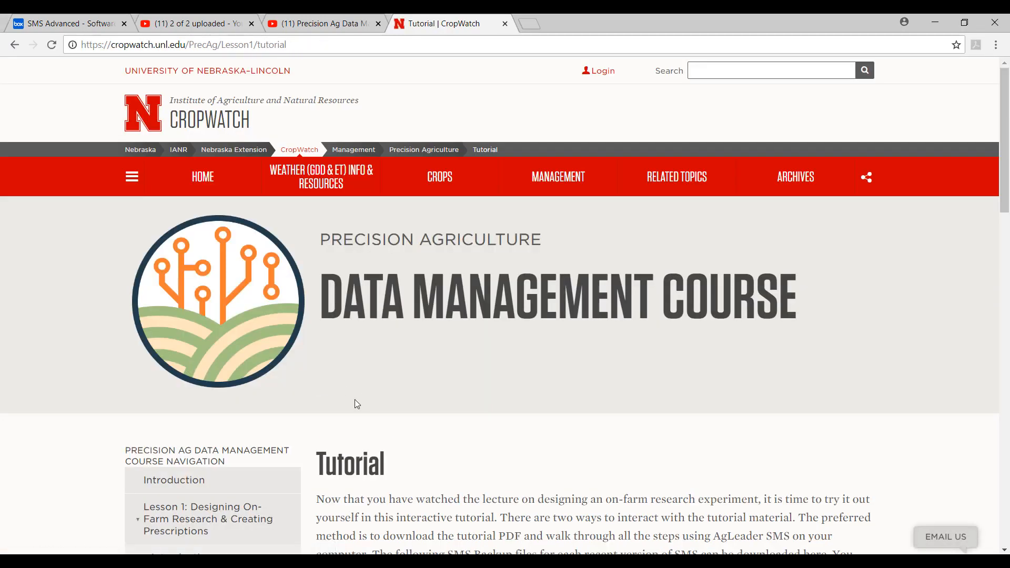
{"action": "scroll", "coordinate": [355, 399], "scroll_direction": "down", "scroll_amount": 6}
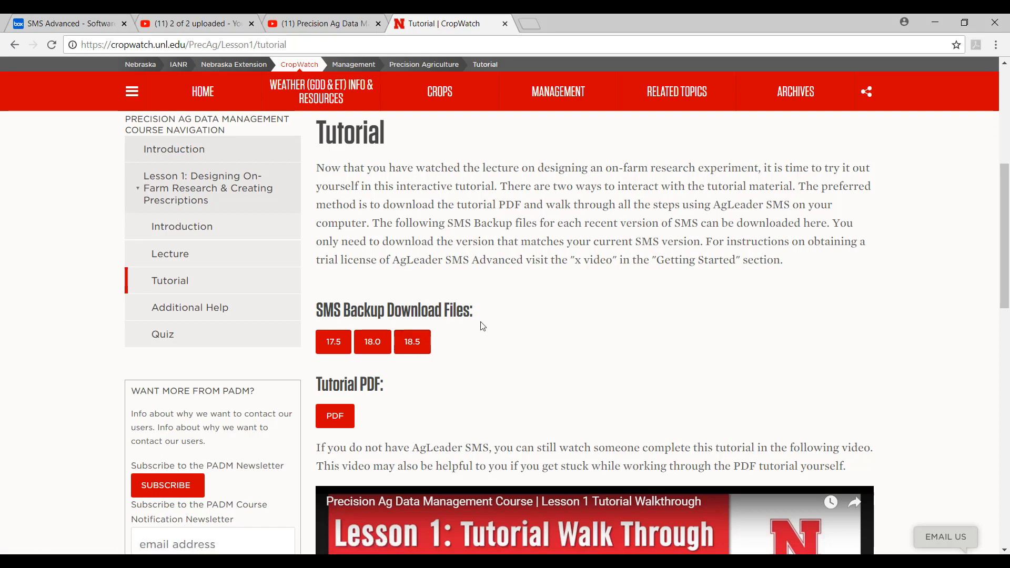
{"action": "left_click", "coordinate": [412, 345]}
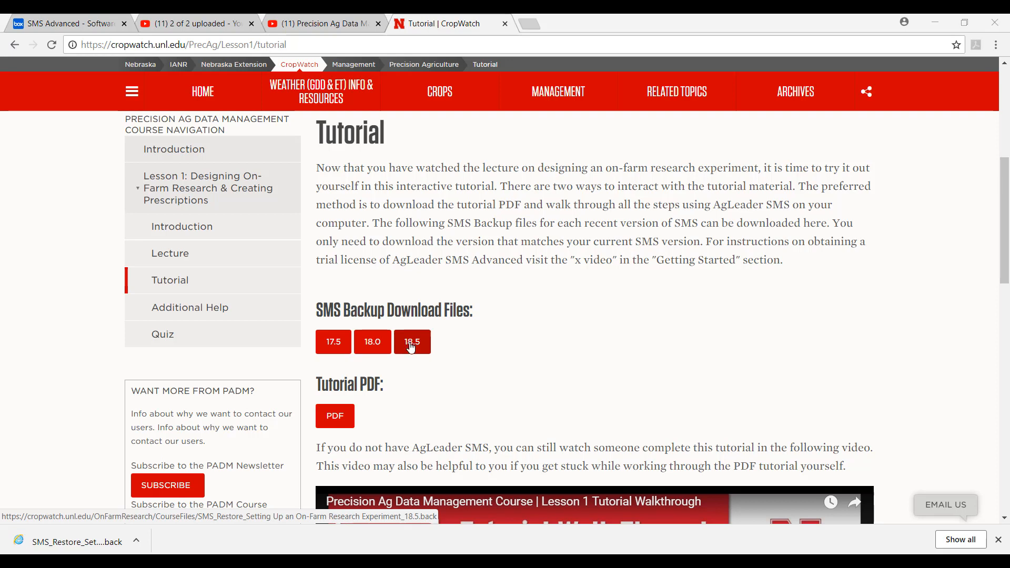
- Show the downloaded SMS_Restore backup file in its Downloads folder and cut it for moving
{"action": "right_click", "coordinate": [119, 542]}
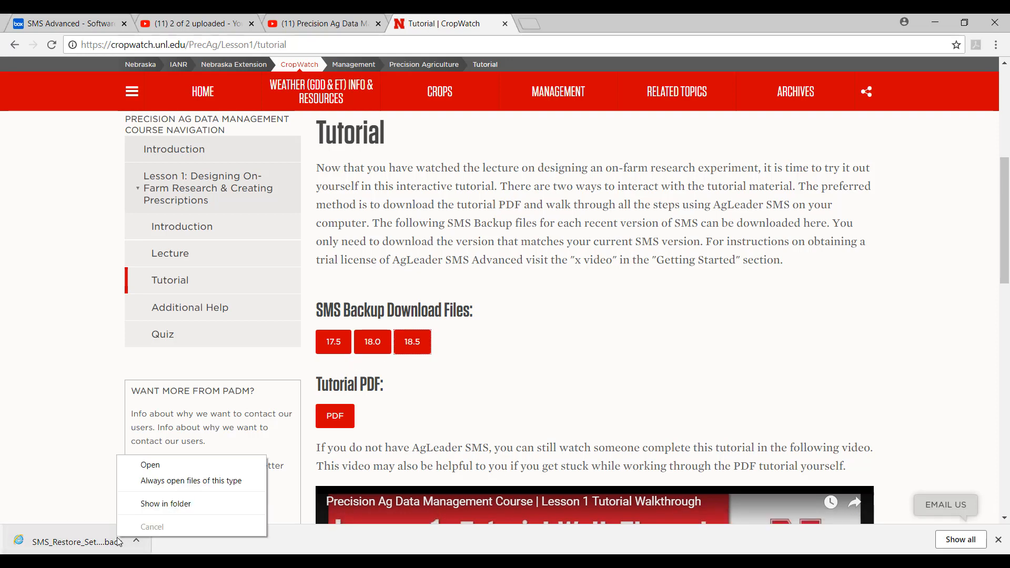
{"action": "left_click", "coordinate": [165, 504]}
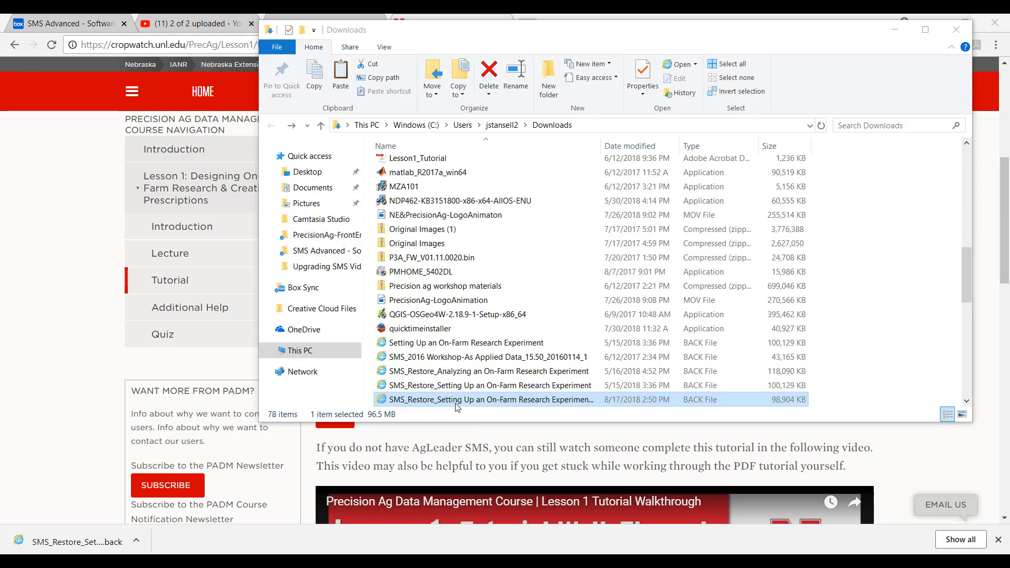
{"action": "right_click", "coordinate": [456, 402]}
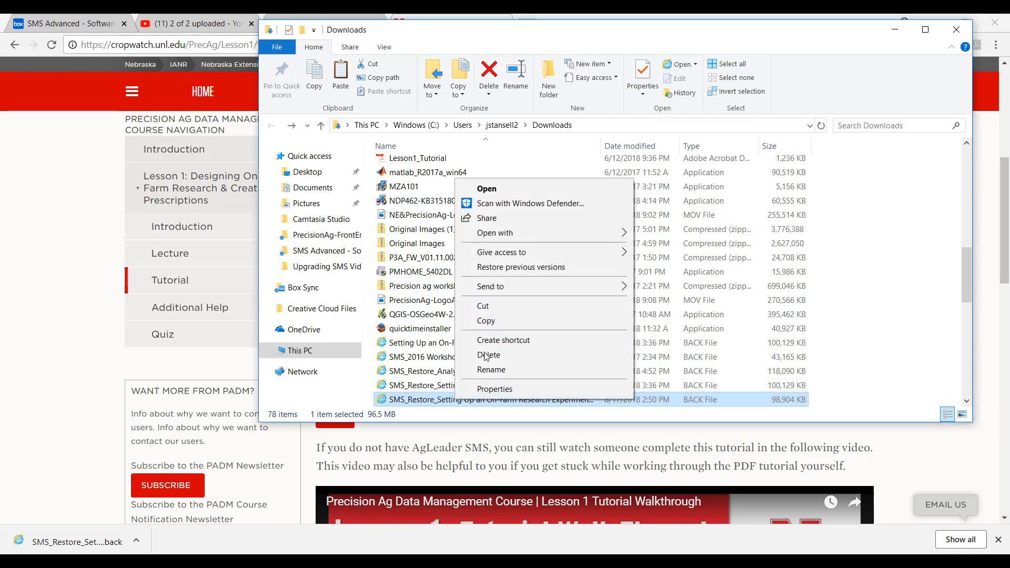
{"action": "left_click", "coordinate": [488, 308]}
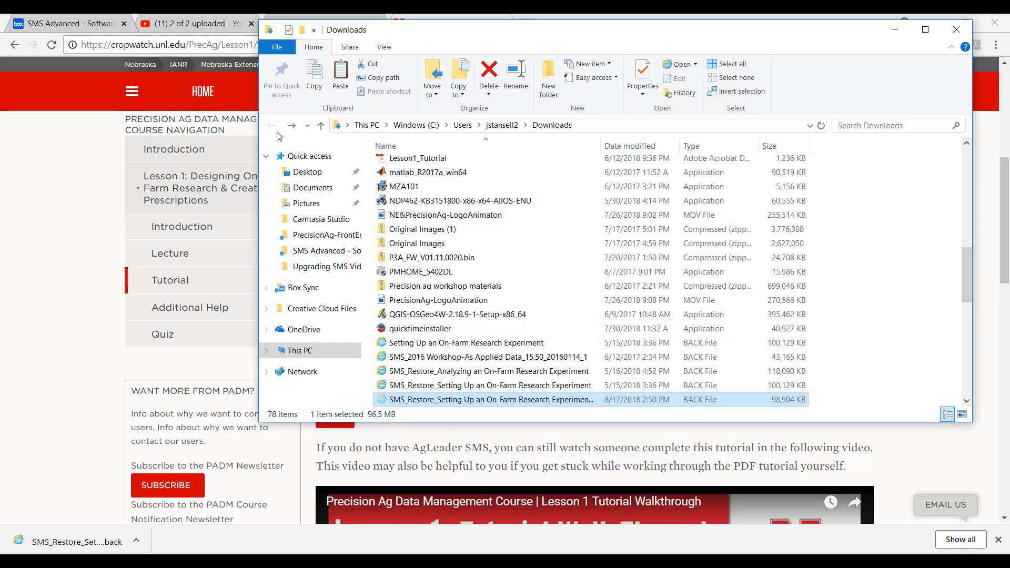
- Create a new folder named "Importing Files to SMS" in Documents
{"action": "left_click", "coordinate": [317, 193]}
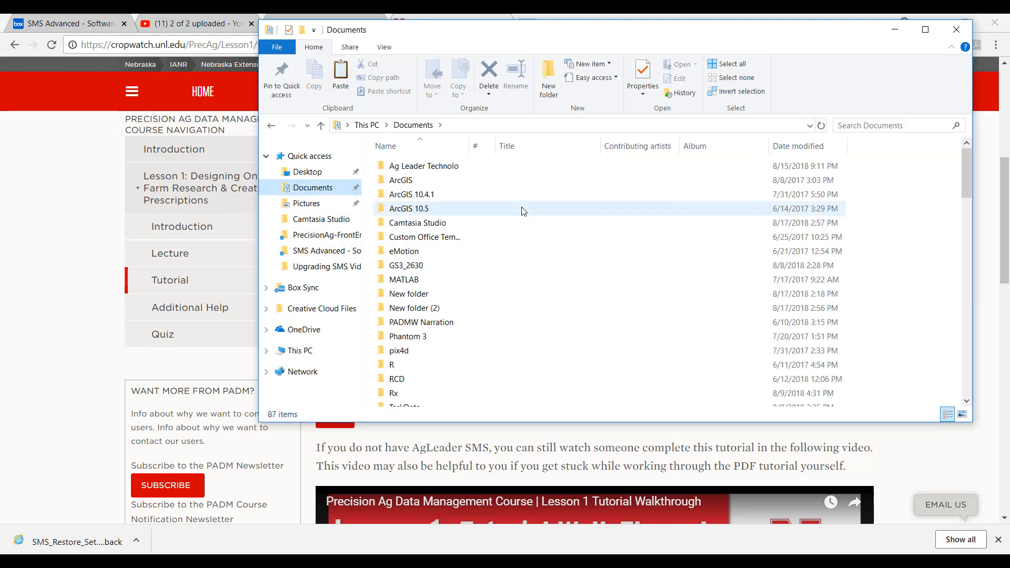
{"action": "left_click", "coordinate": [550, 82]}
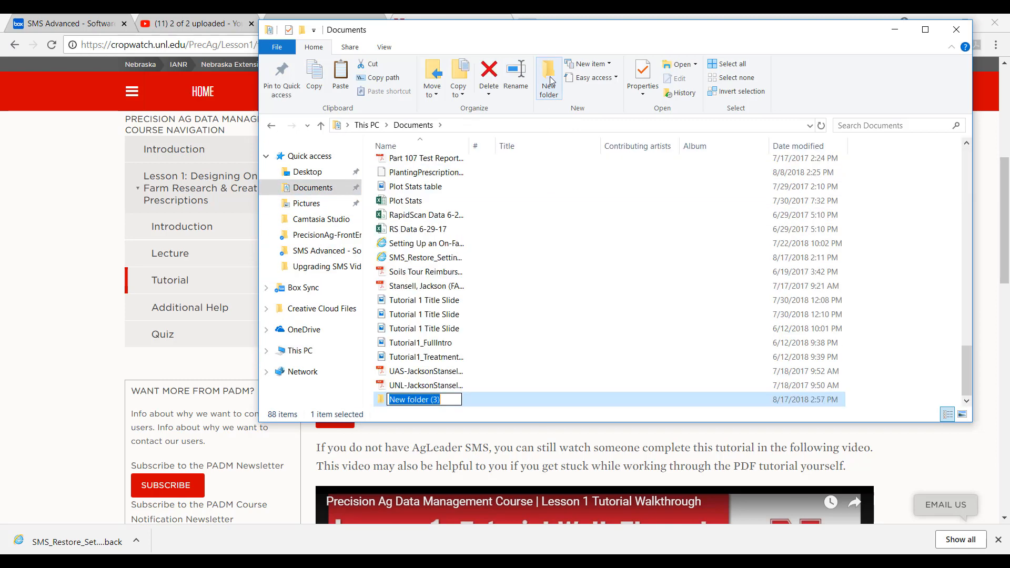
{"action": "type", "text": "I"}
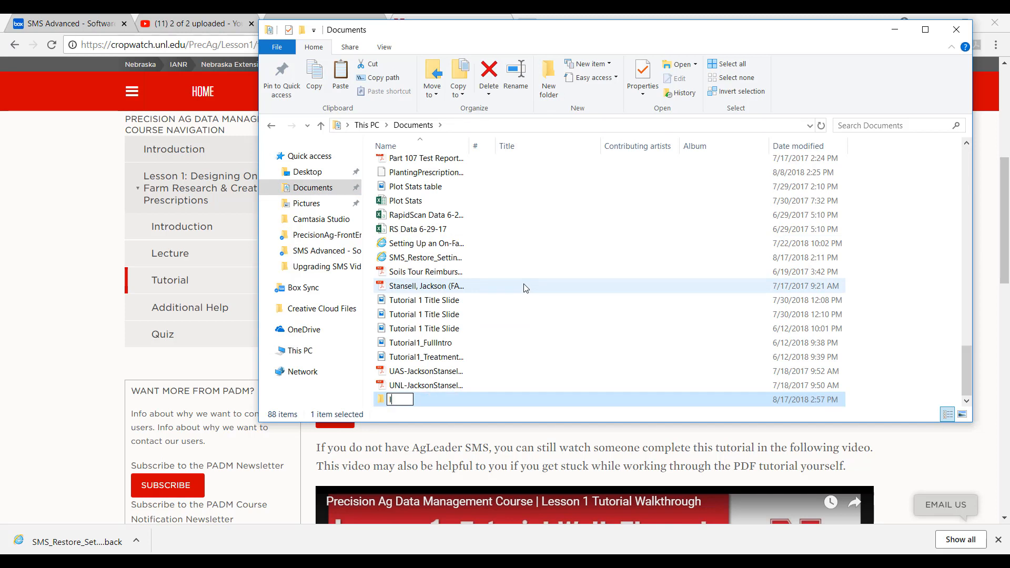
{"action": "type", "text": "mporting Files to SMS"}
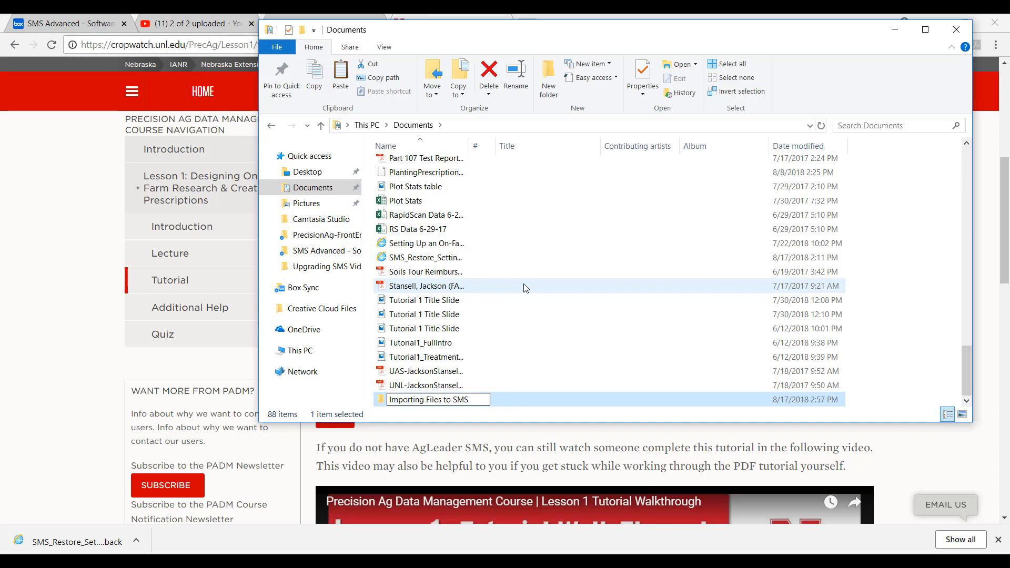
{"action": "key", "text": "Return"}
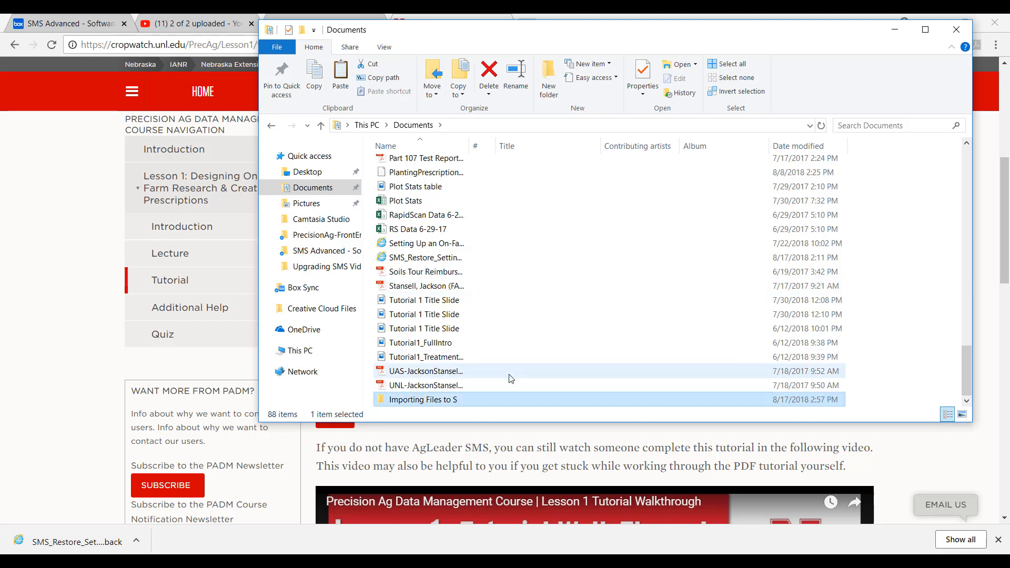
- Paste the cut backup file into the Importing Files to SMS folder and close the file window
{"action": "double_click", "coordinate": [463, 400]}
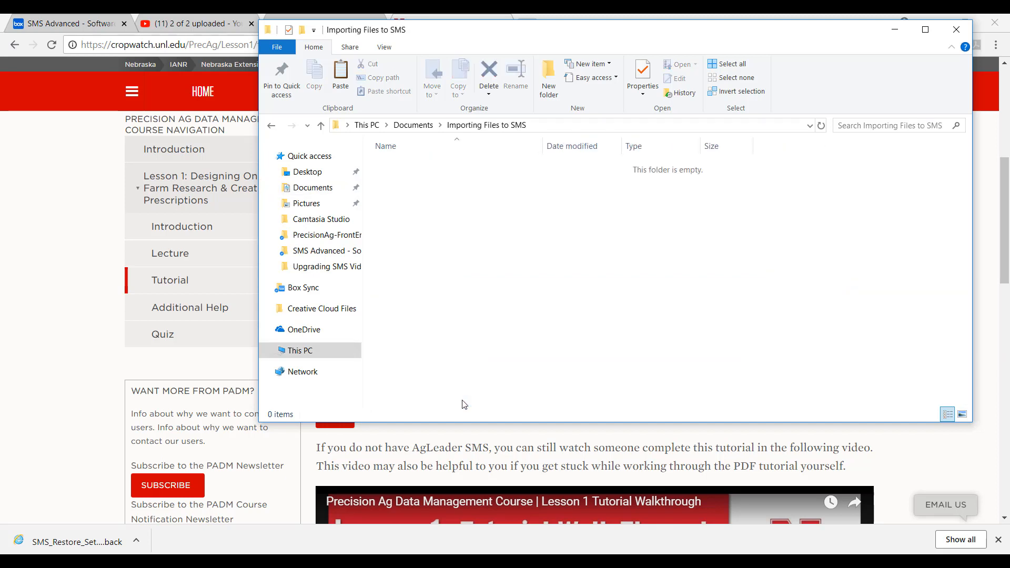
{"action": "right_click", "coordinate": [468, 188]}
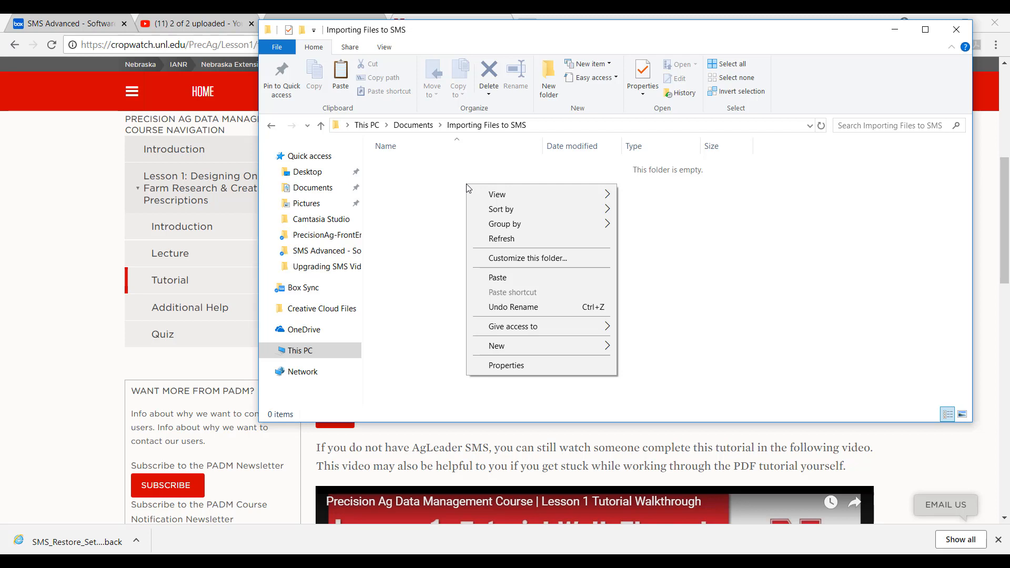
{"action": "left_click", "coordinate": [514, 277]}
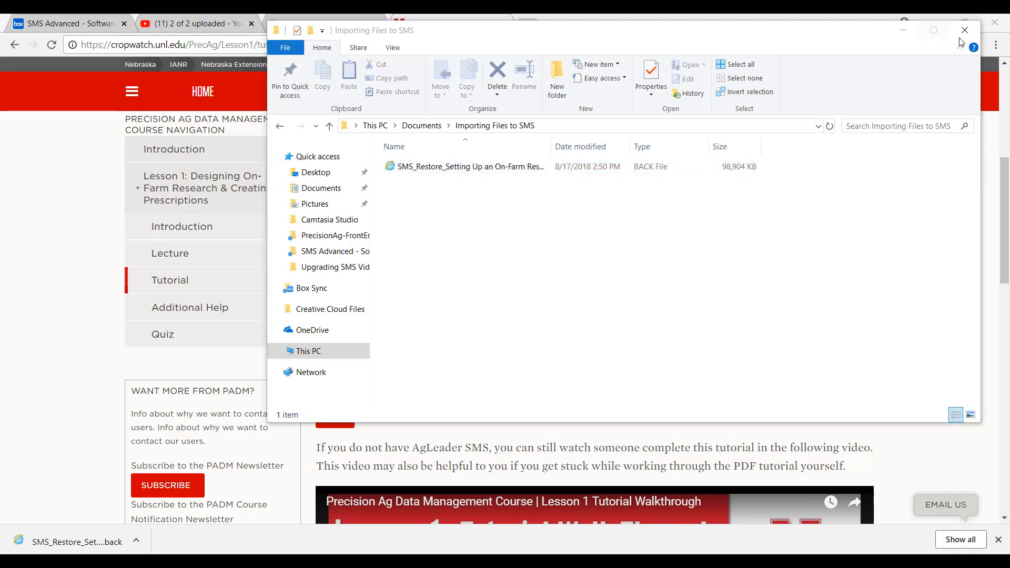
{"action": "left_click", "coordinate": [964, 30]}
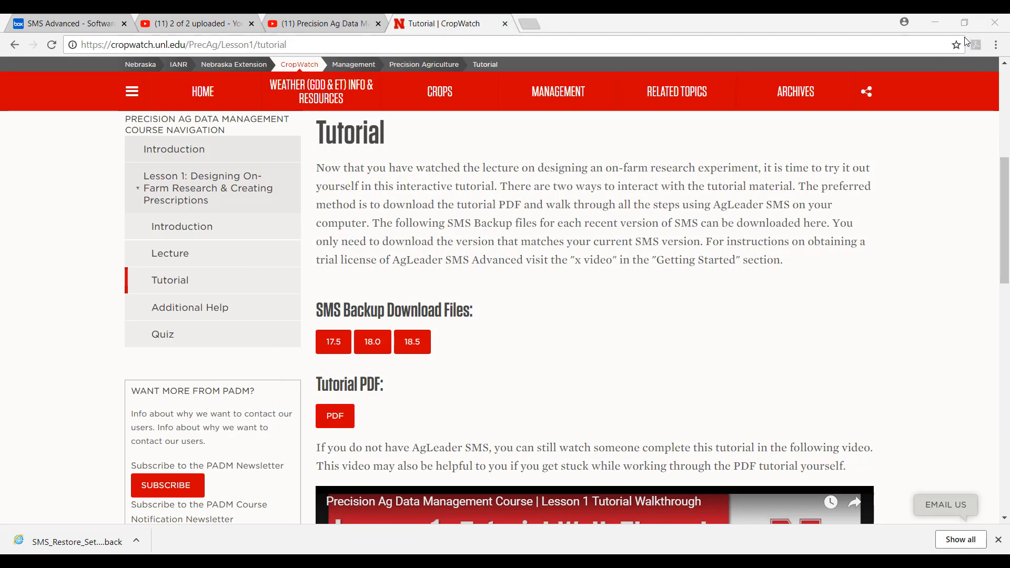
- Minimize the browser, launch SMS Advanced from the desktop and dismiss the Create New Project dialog
{"action": "left_click", "coordinate": [939, 24]}
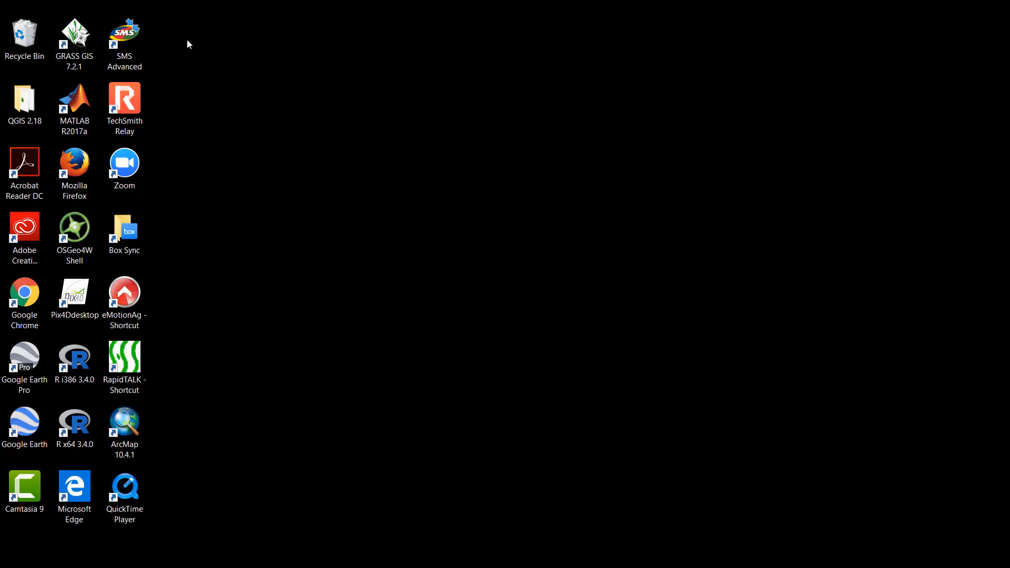
{"action": "double_click", "coordinate": [117, 46]}
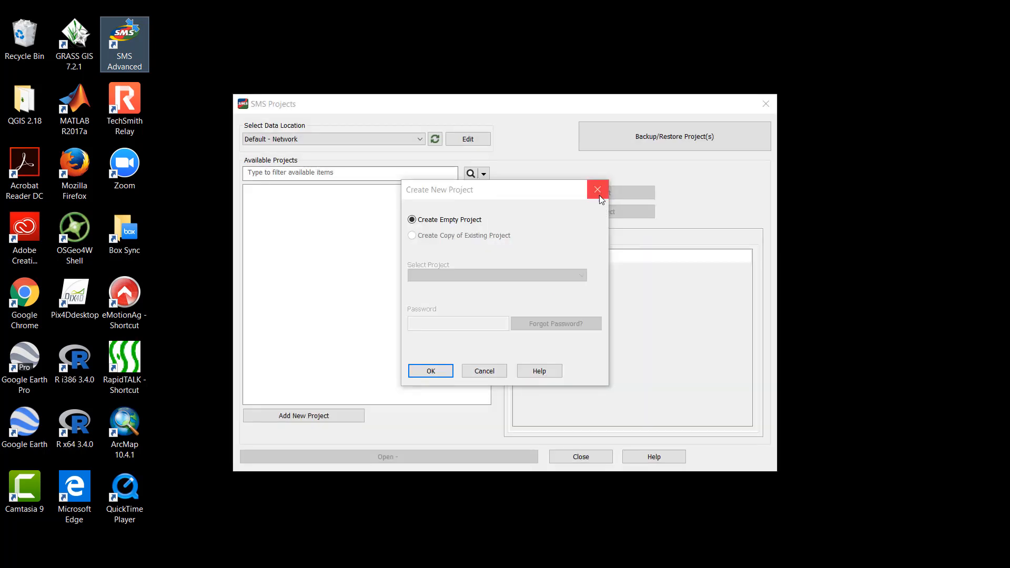
{"action": "left_click", "coordinate": [598, 190]}
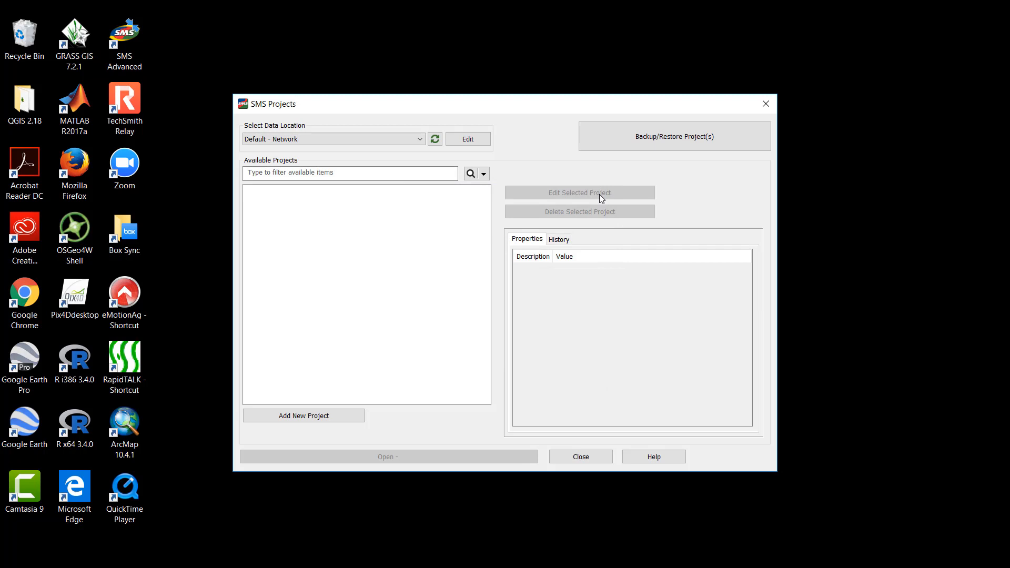
- Start restoring project data and load Documents > Importing Files to SMS as the restore directory
{"action": "left_click", "coordinate": [676, 142]}
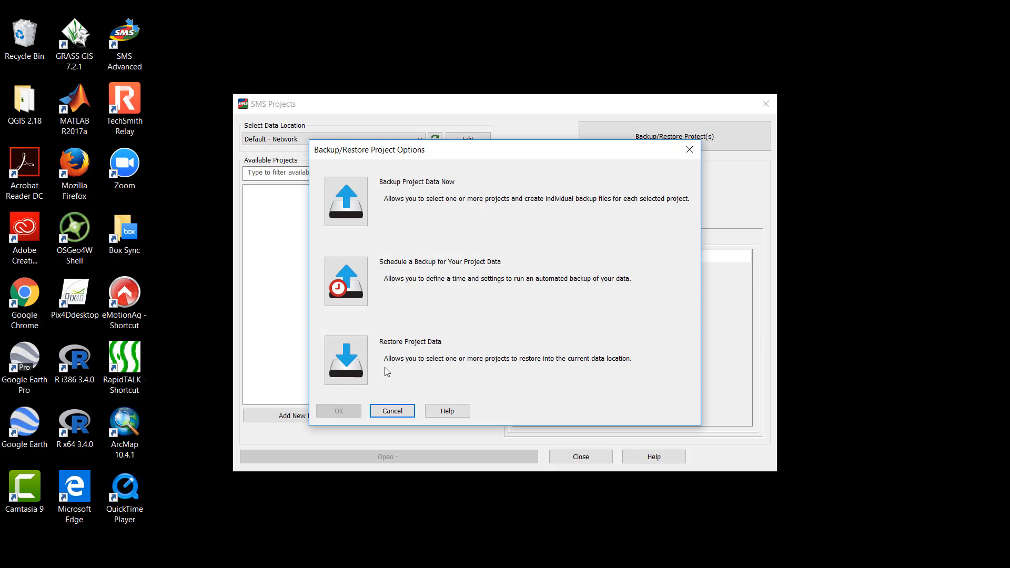
{"action": "left_click", "coordinate": [355, 362]}
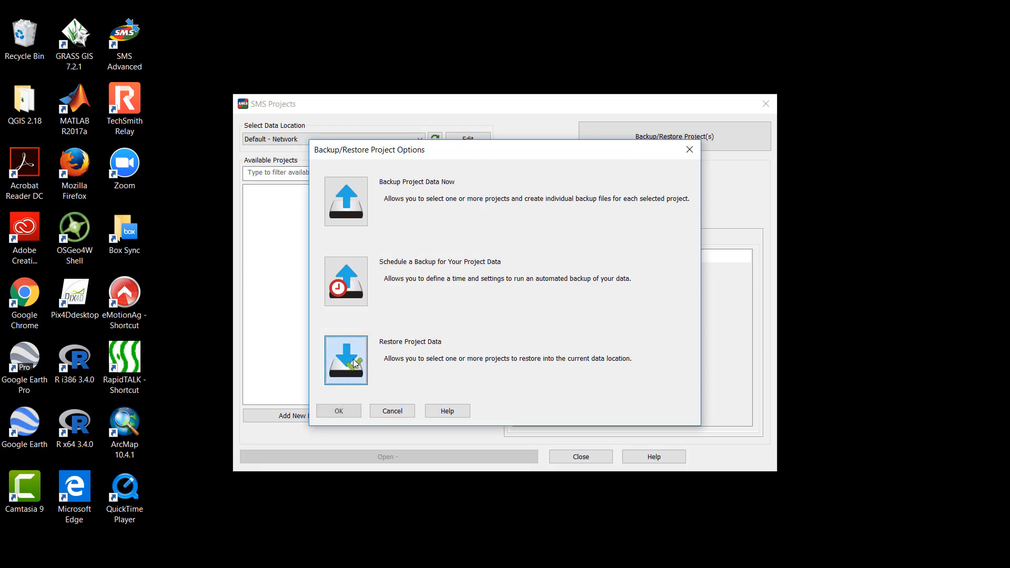
{"action": "left_click", "coordinate": [344, 411]}
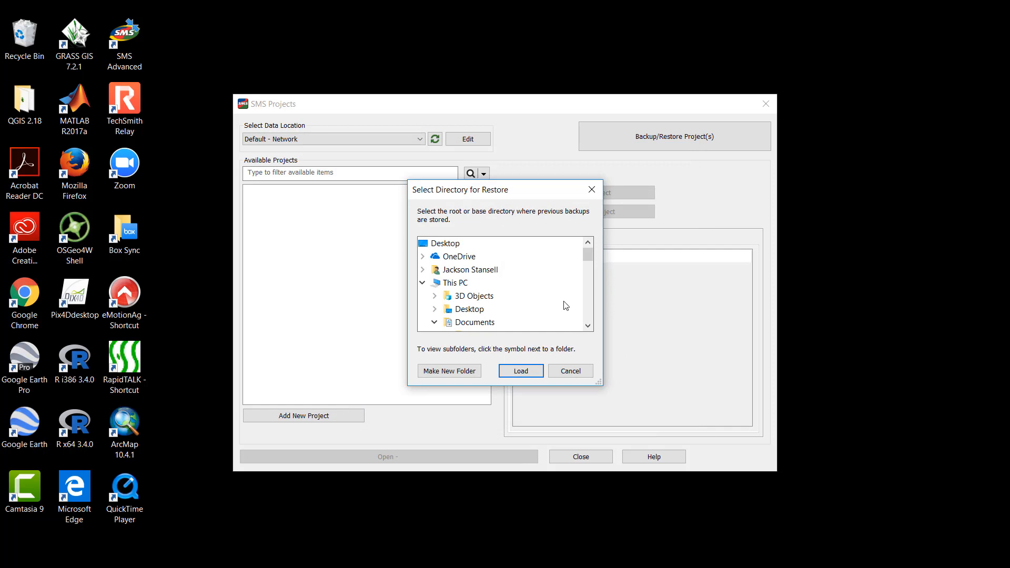
{"action": "left_click_drag", "start_coordinate": [589, 259], "coordinate": [588, 268]}
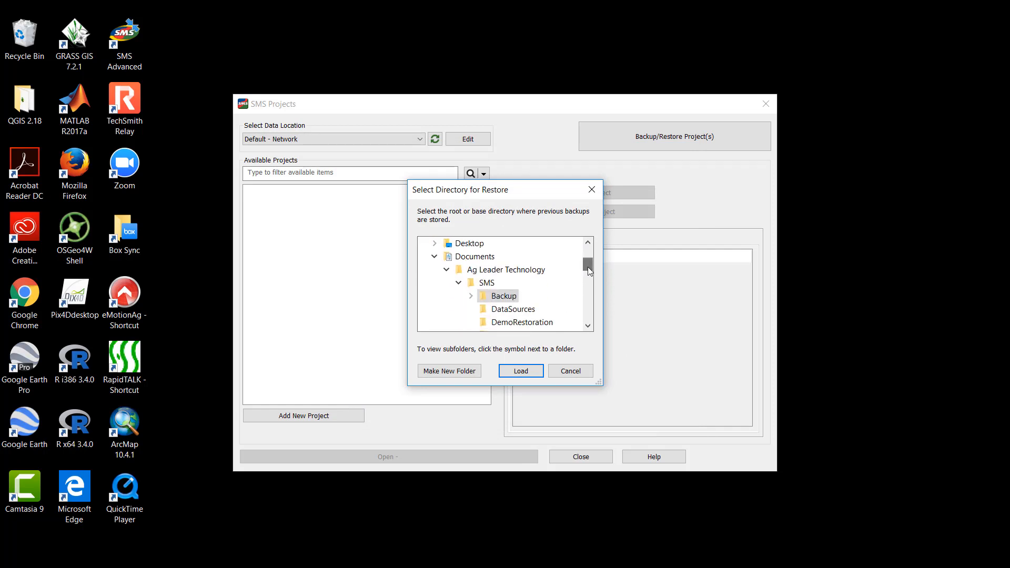
{"action": "left_click", "coordinate": [447, 270]}
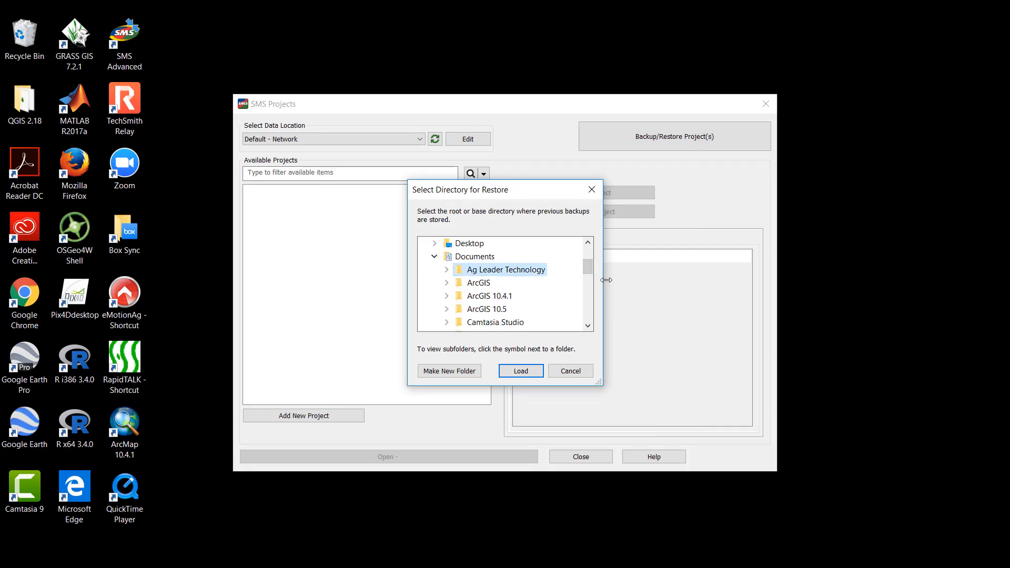
{"action": "left_click_drag", "start_coordinate": [589, 278], "coordinate": [588, 284]}
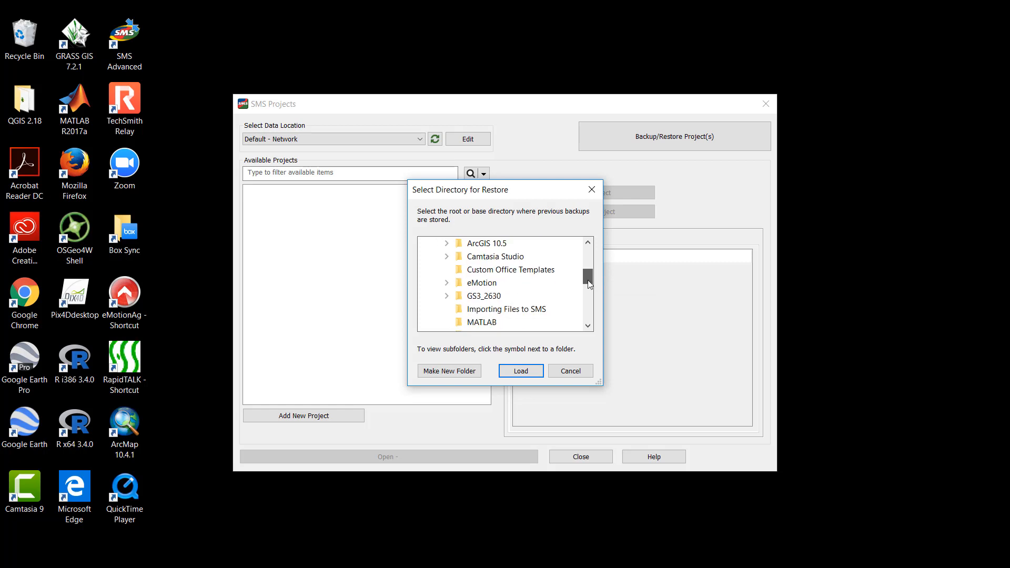
{"action": "left_click", "coordinate": [522, 316]}
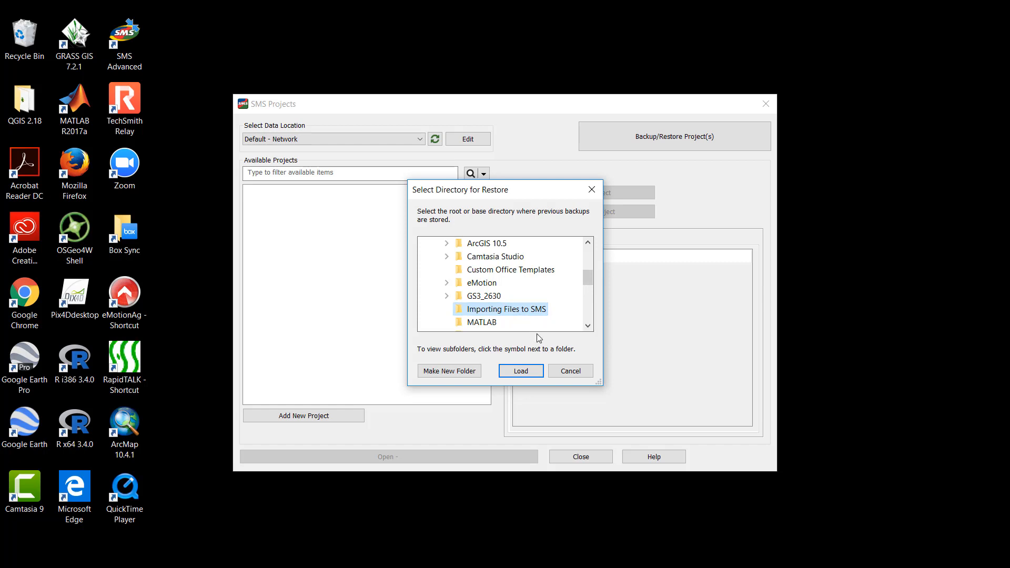
{"action": "left_click", "coordinate": [529, 371]}
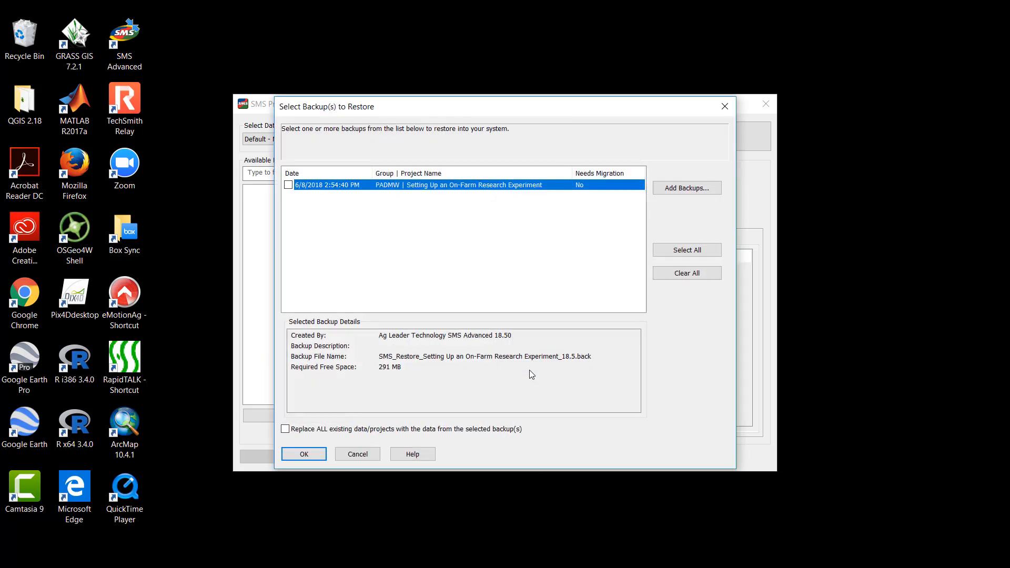
- Restore the PADMW backup "Setting Up an On-Farm Research Experiment" without replacing existing data, and acknowledge completion
{"action": "left_click", "coordinate": [547, 371]}
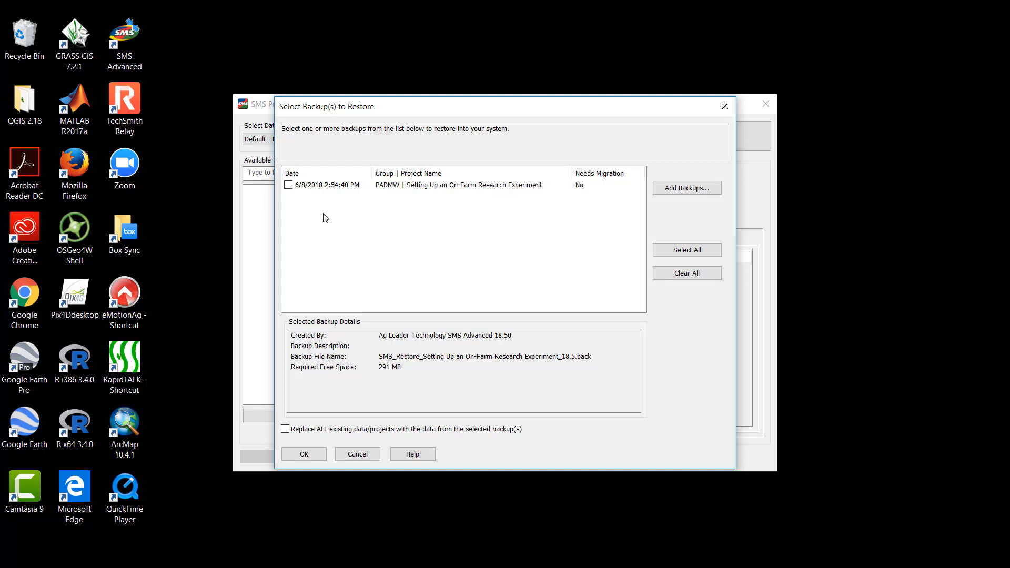
{"action": "left_click", "coordinate": [288, 185]}
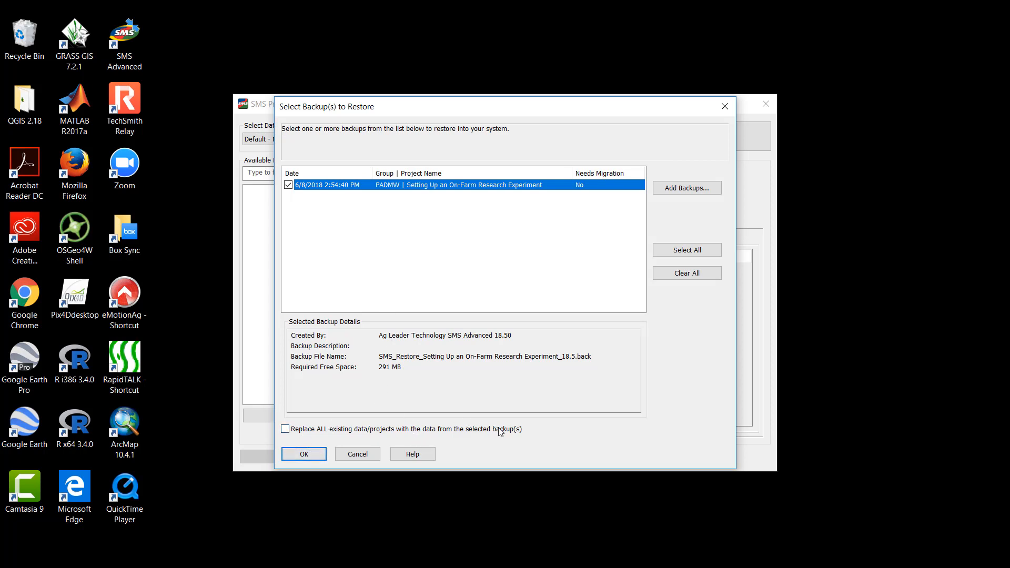
{"action": "left_click", "coordinate": [303, 454]}
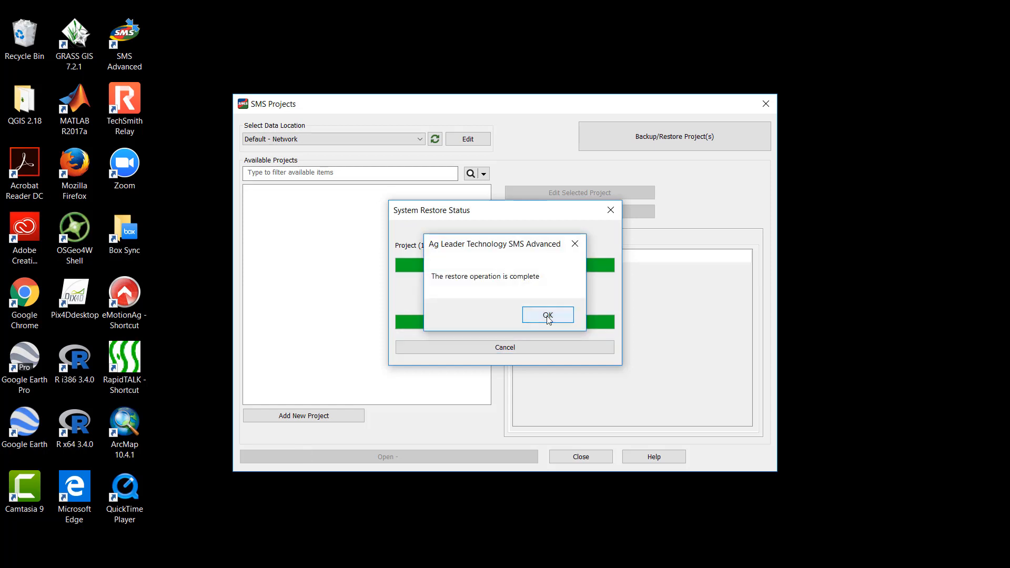
{"action": "left_click", "coordinate": [547, 314]}
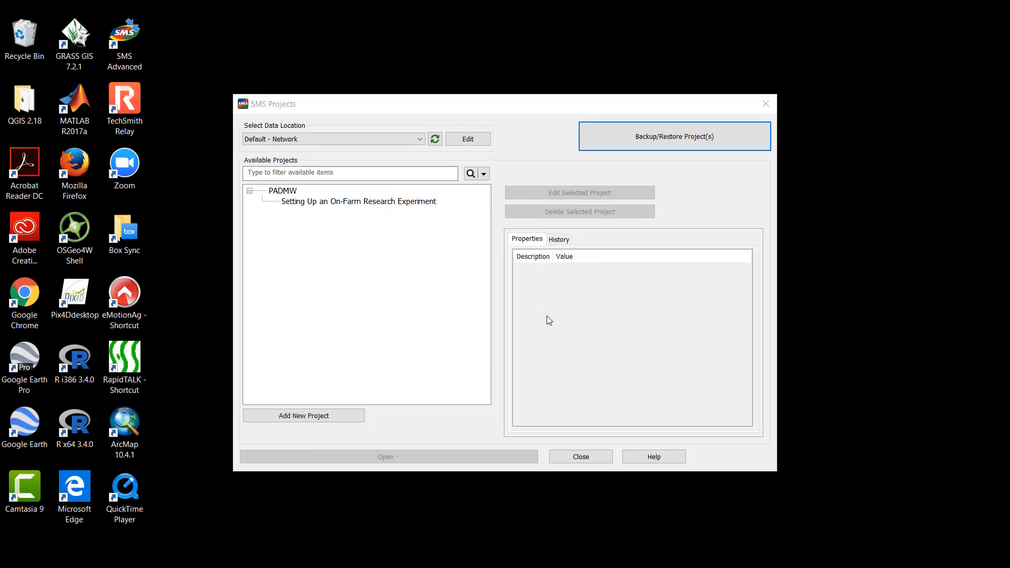